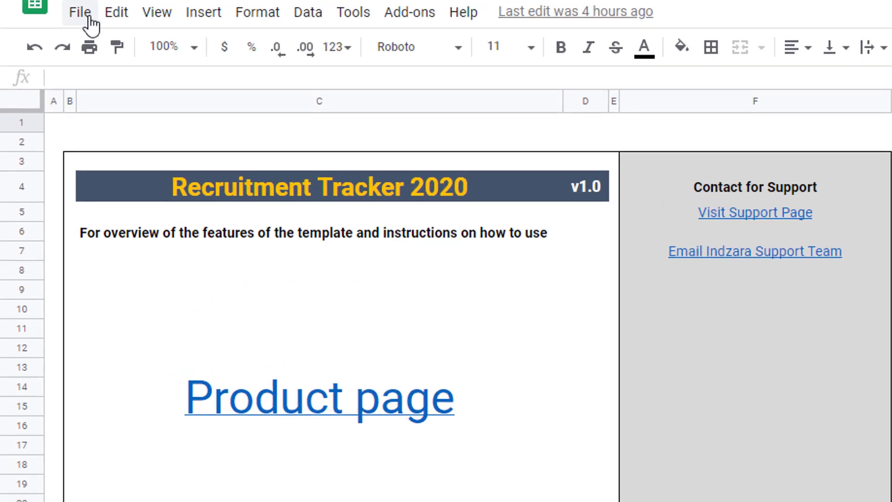
left_click(43, 7)
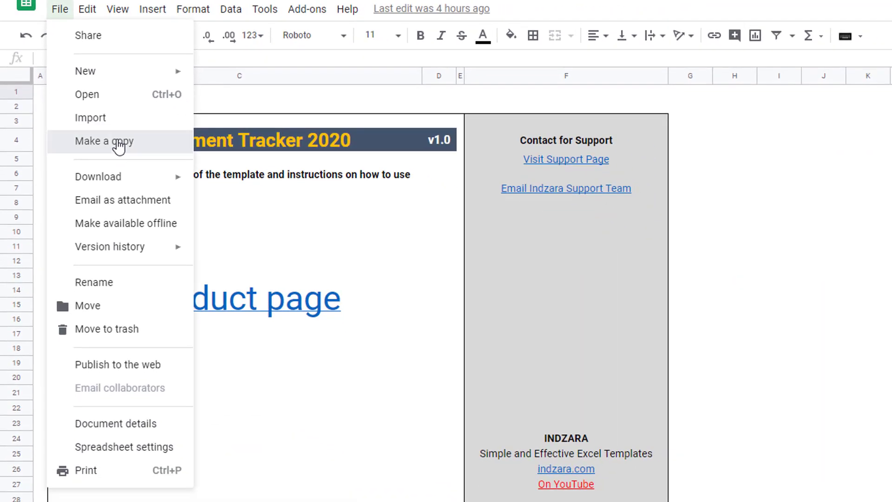
left_click(119, 144)
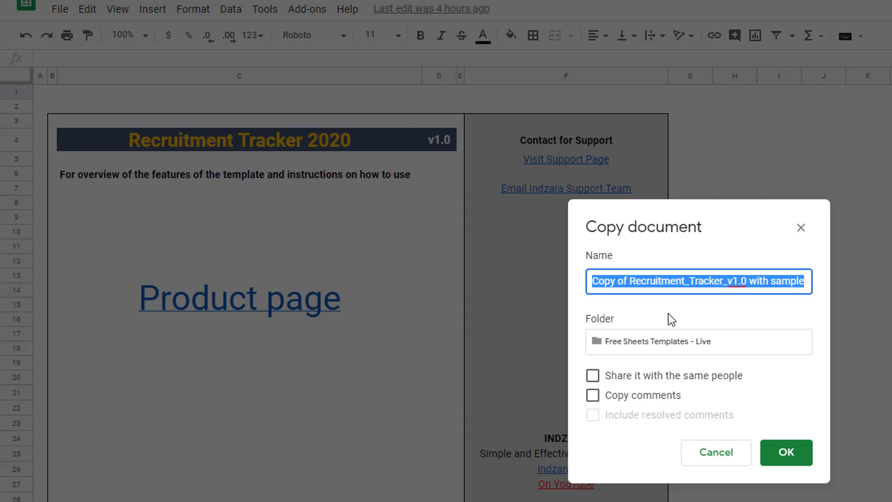
left_click(801, 229)
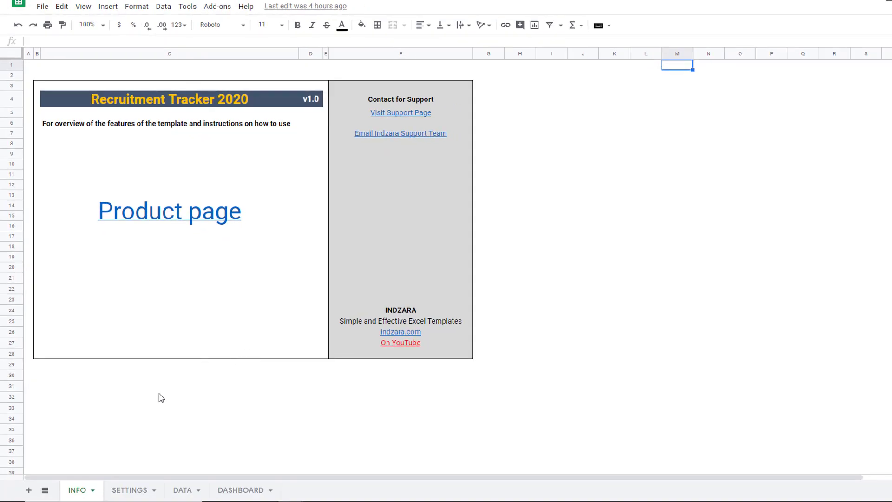
Step: Open the SETTINGS sheet and review the job title, recruiter, job posted date and each recruitment stage
left_click(141, 484)
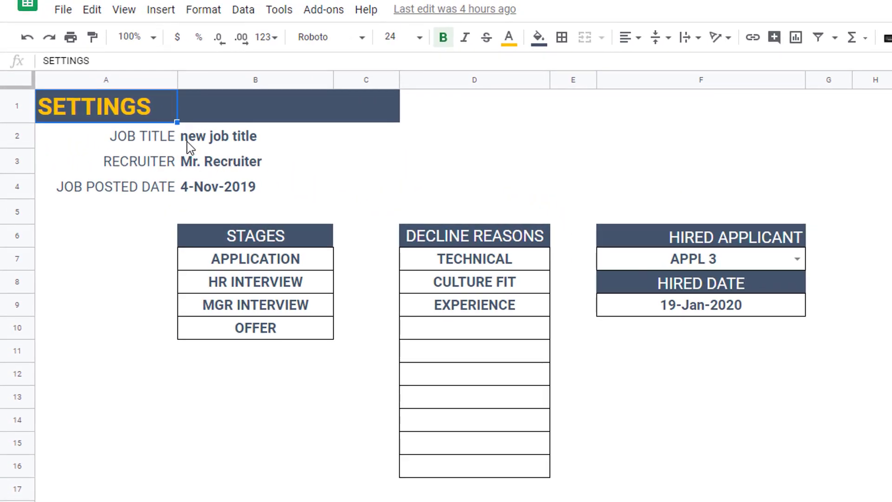
left_click(214, 147)
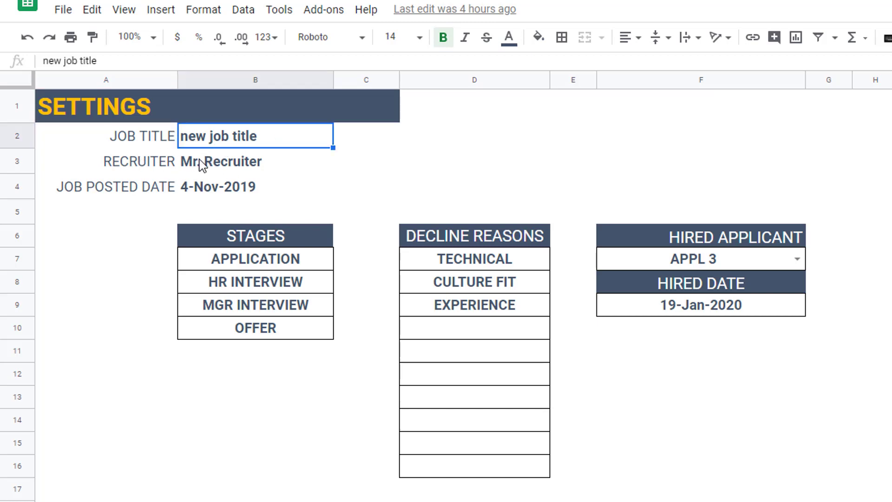
left_click(201, 163)
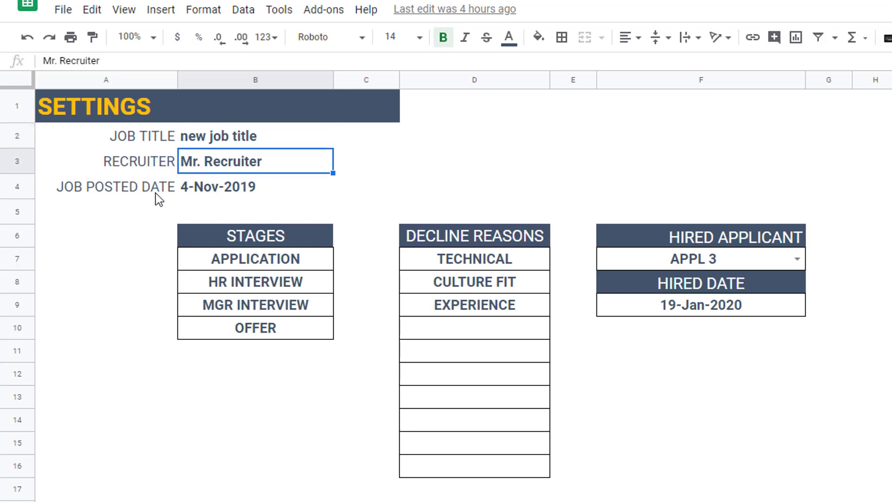
left_click(204, 191)
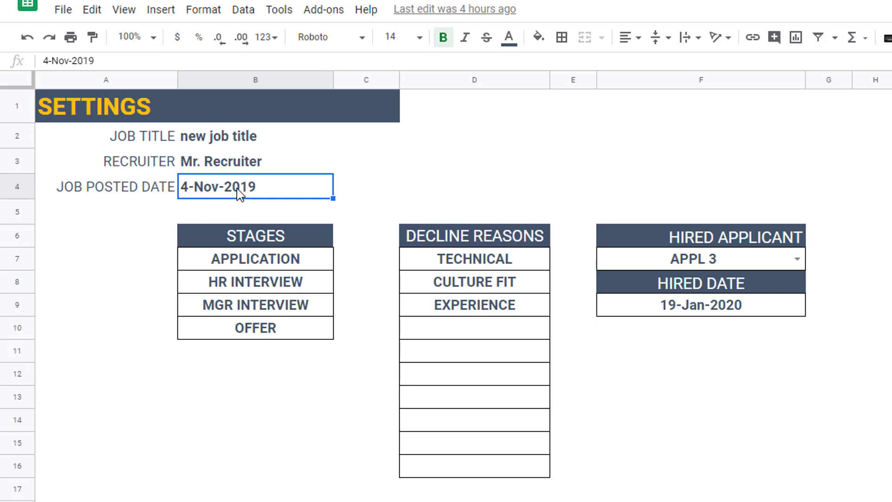
left_click_drag(234, 259, 237, 327)
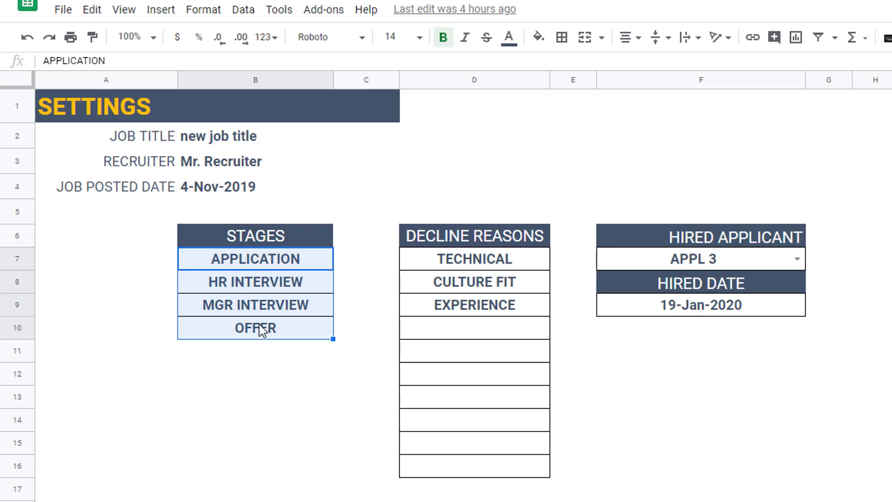
left_click(239, 267)
left_click(240, 283)
left_click(240, 309)
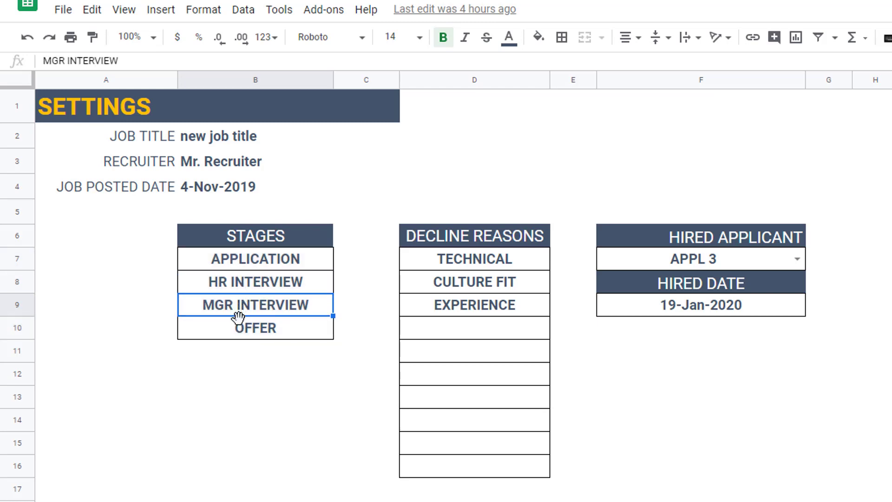
left_click(241, 329)
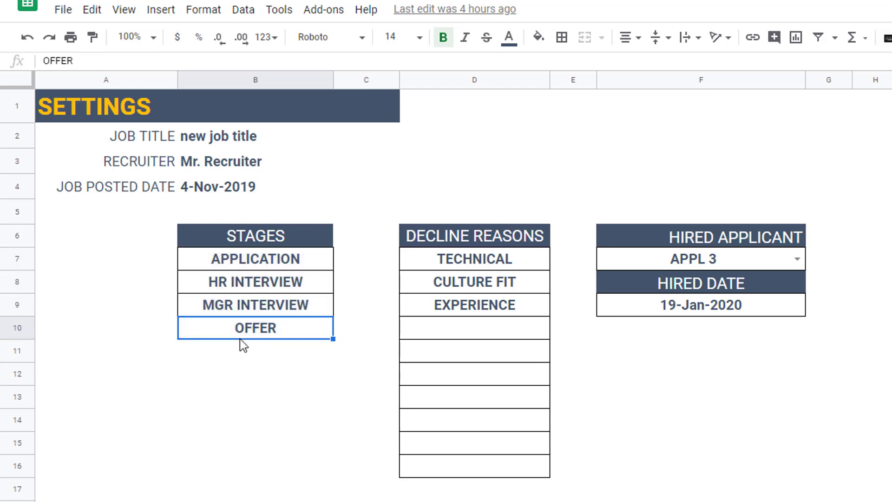
left_click(252, 266)
Step: Rename the second recruitment stage, HR INTERVIEW, to PHONE SCREEN
left_click(245, 288)
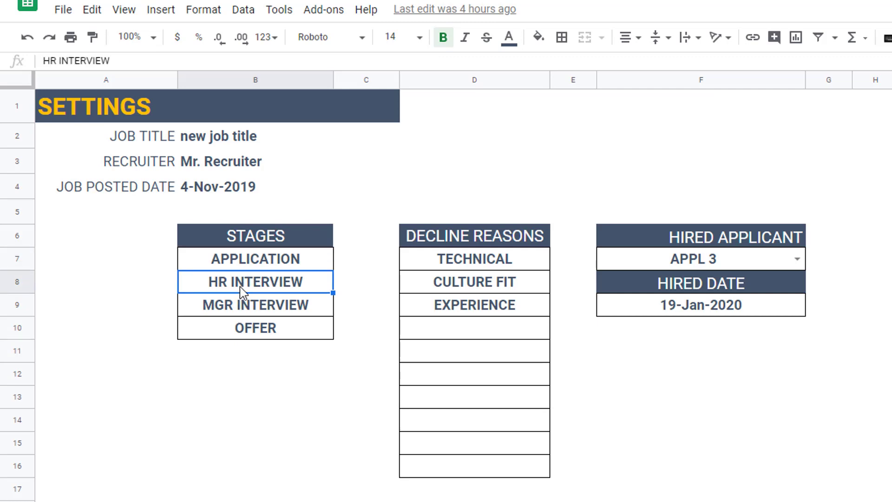
type("PHO")
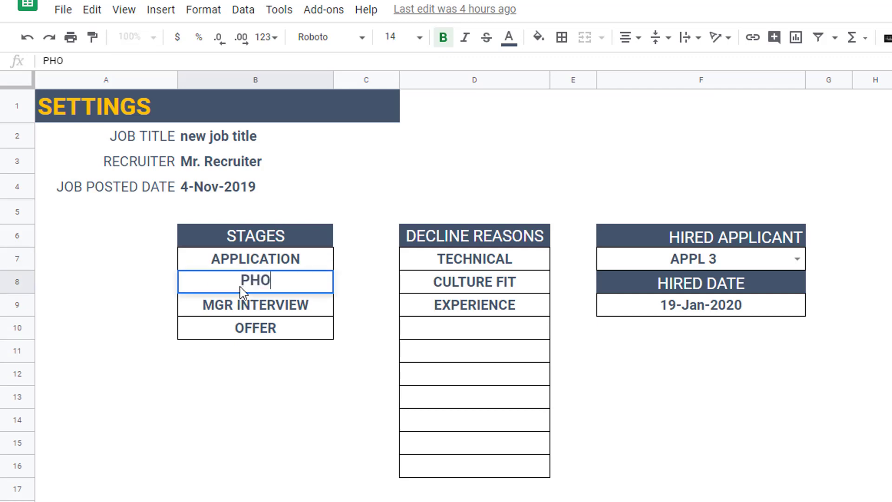
type("NE SCREEN")
key("Return")
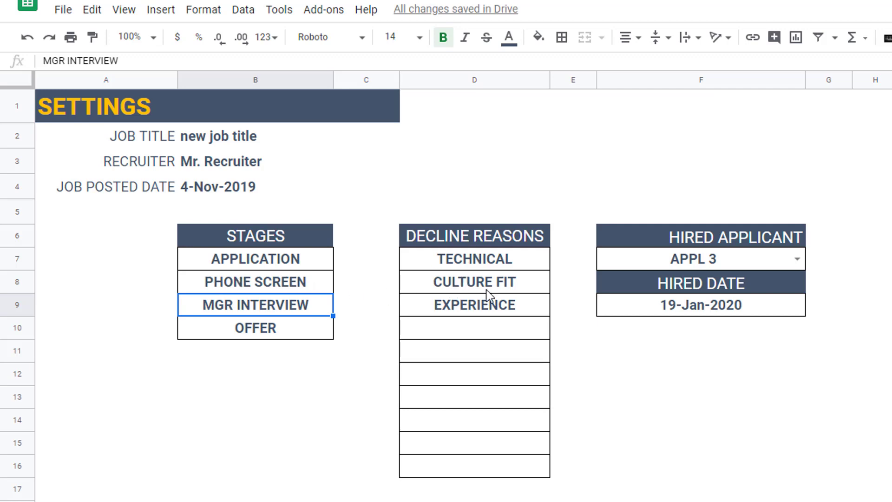
Step: Add SALARY as a decline reason in the first empty row of the decline reasons list
left_click_drag(482, 260, 476, 471)
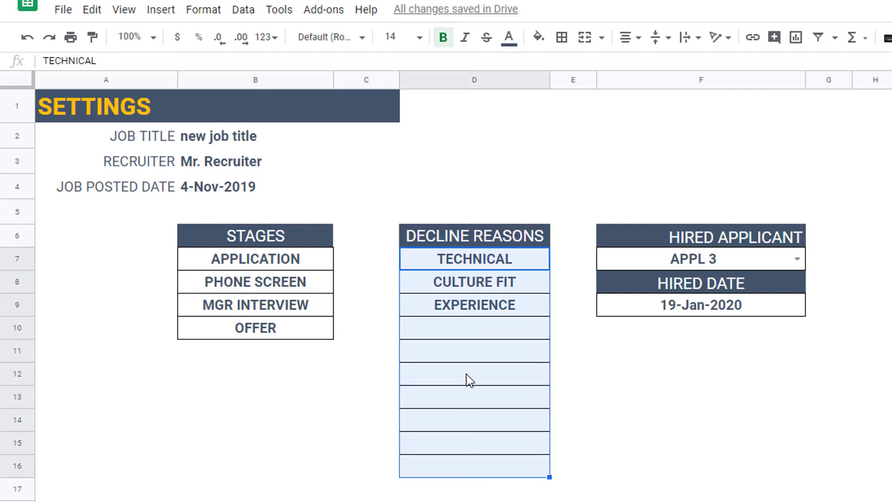
left_click(469, 338)
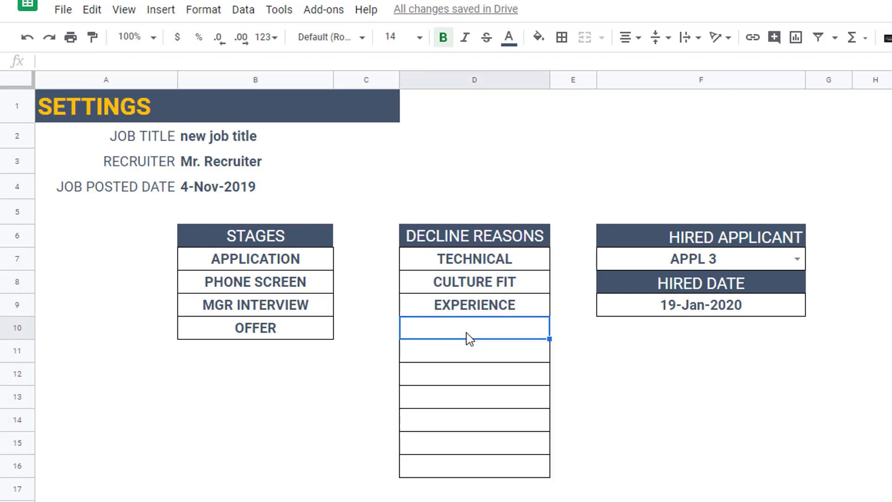
type("SALARY")
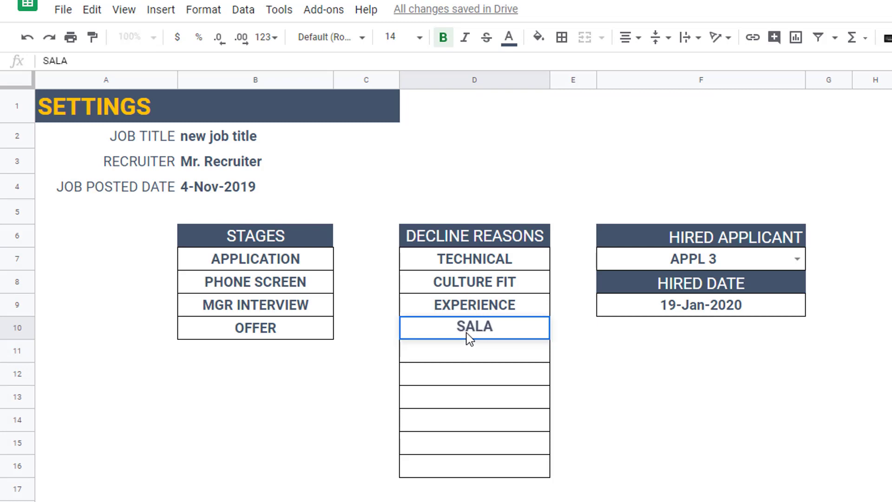
key("Return")
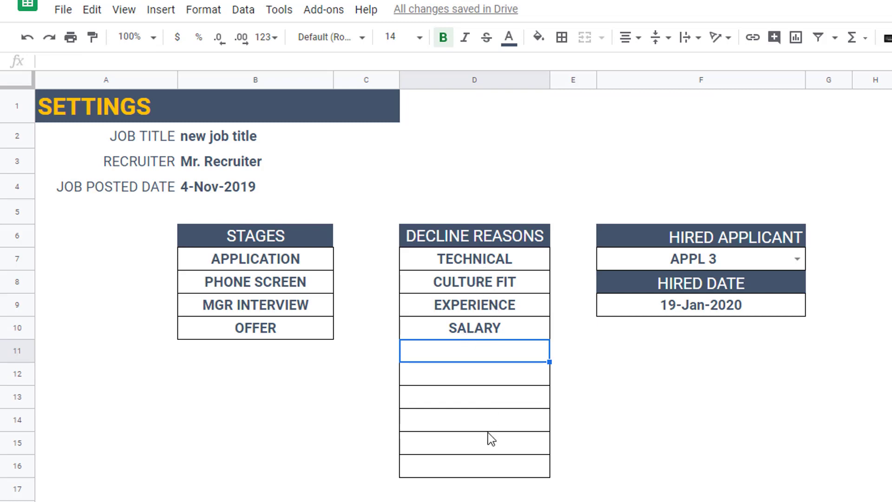
Step: Clear the hired applicant and the hired date in the settings
left_click(734, 268)
key("BackSpace")
key("Return")
key("Down")
key("BackSpace")
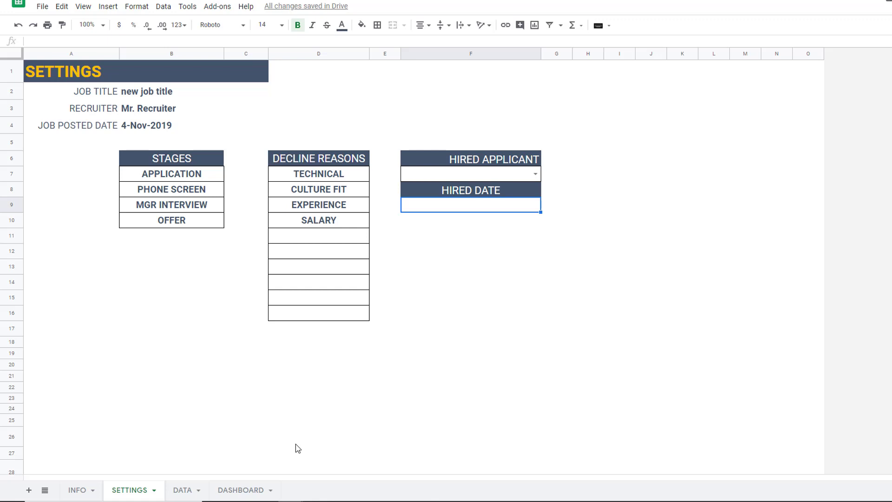
left_click(42, 7)
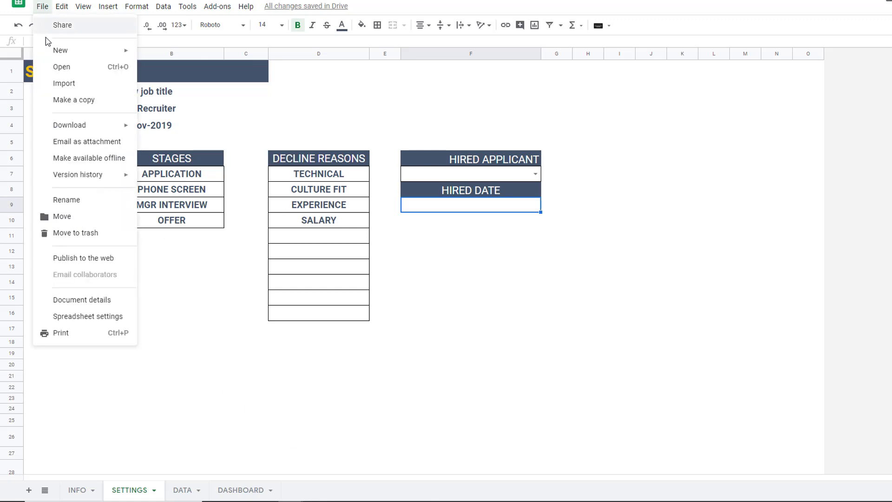
left_click(449, 363)
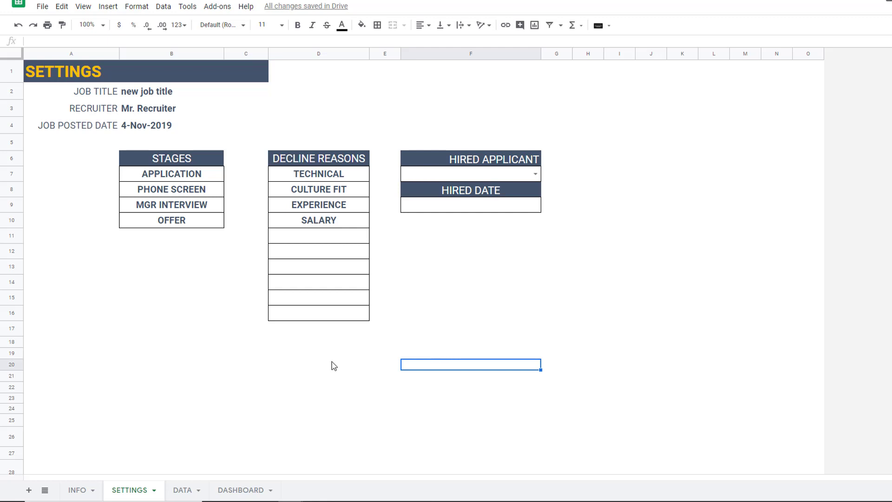
Step: Open the DATA sheet and examine the first applicant's name and stage dates, checking them against the stages in SETTINGS
left_click(188, 488)
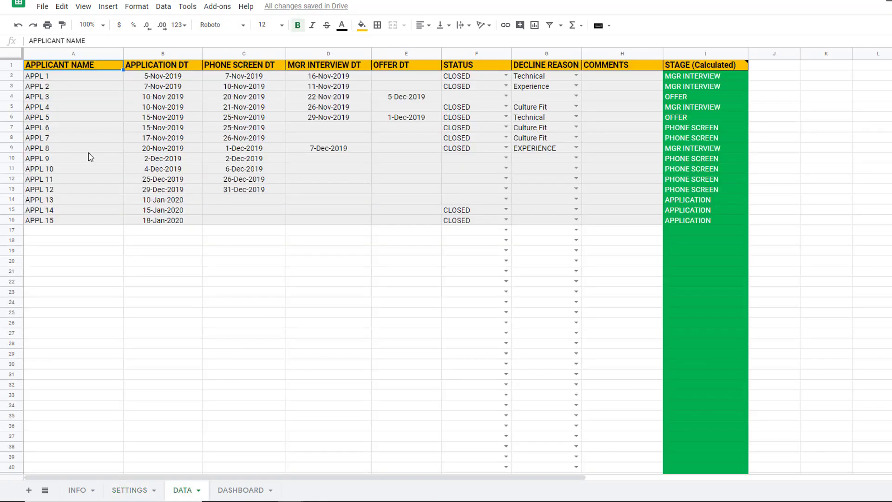
left_click(65, 77)
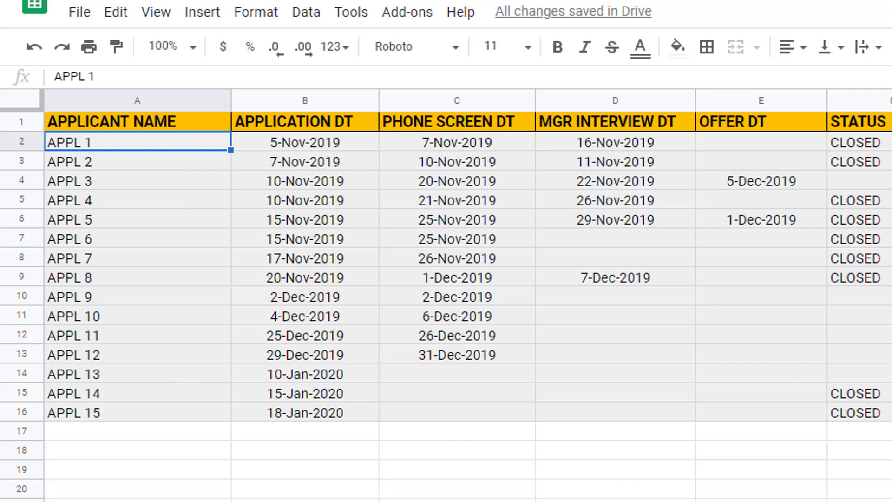
key("ctrl+shift+Page_Down")
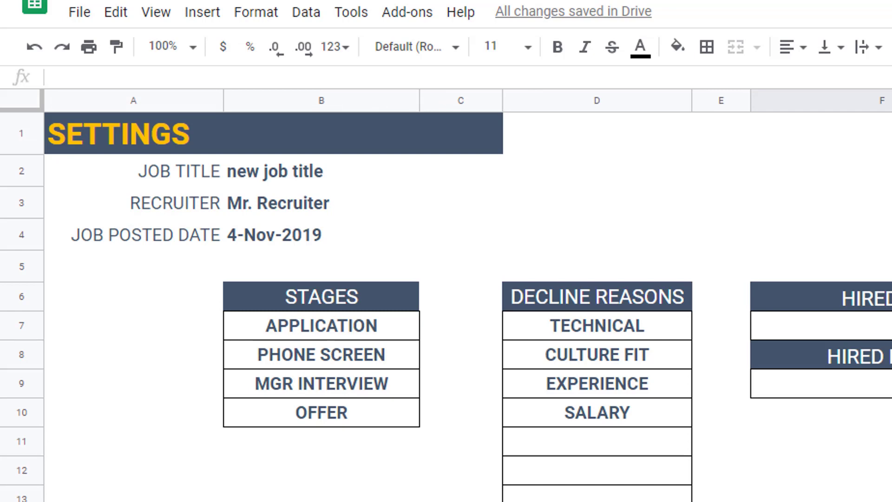
key("ctrl+shift+Page_Up")
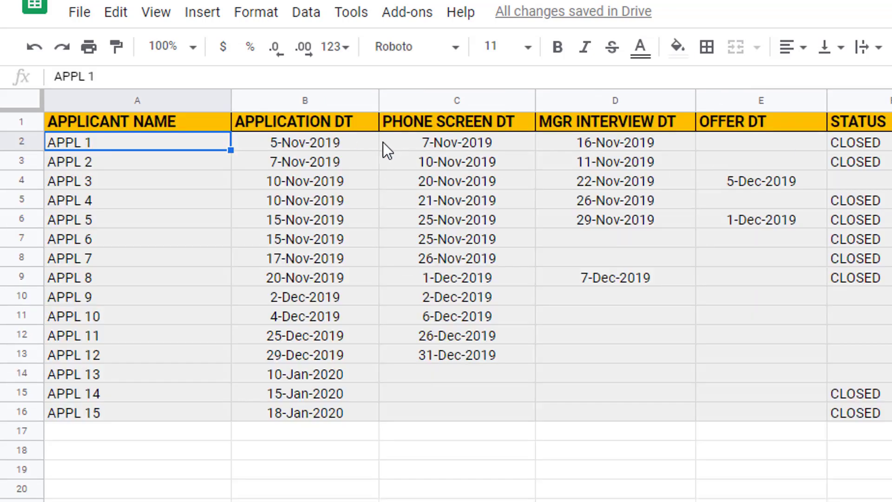
left_click(356, 142)
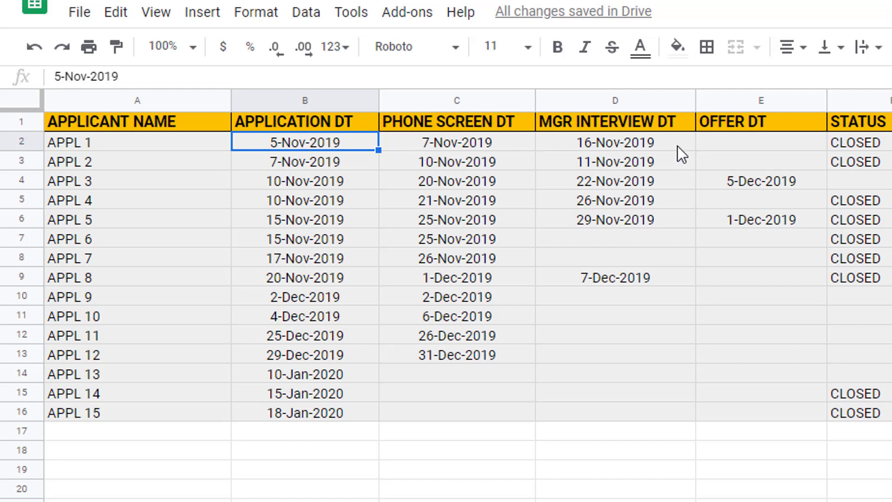
left_click(657, 140)
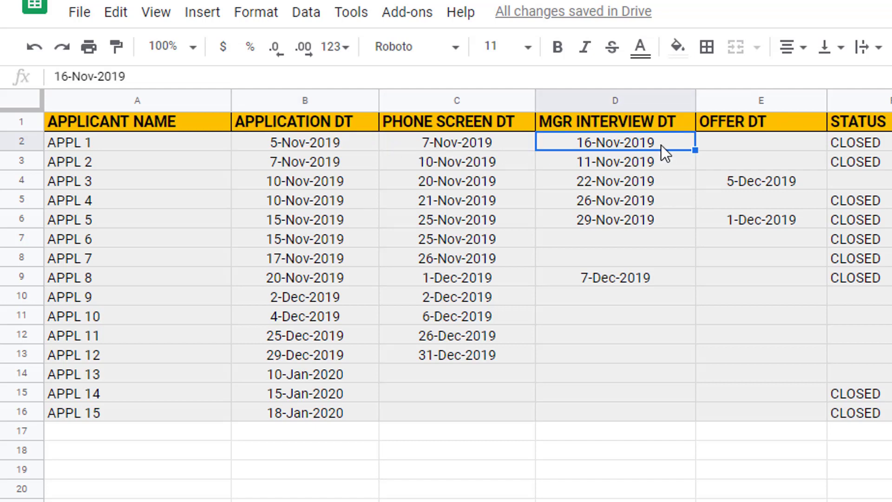
Step: Enter CLOSED as the status of the first applicant, APPL 1
left_click(713, 153)
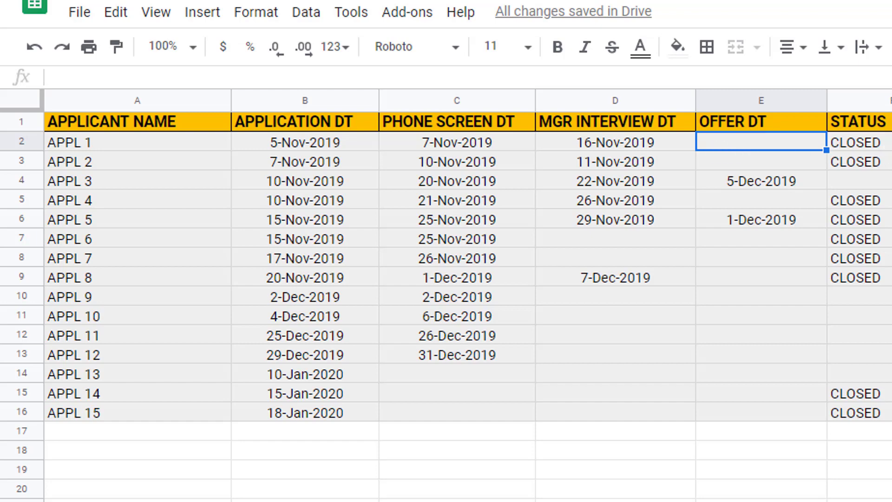
key("Right")
type("CLOSED")
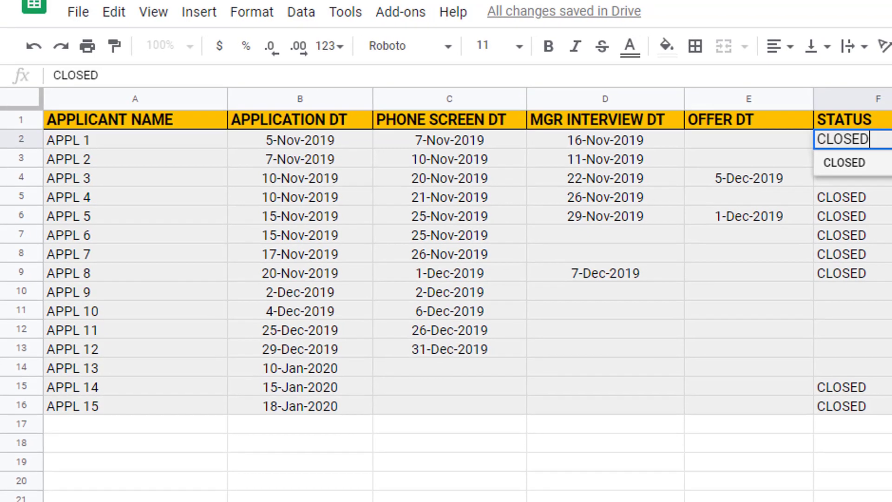
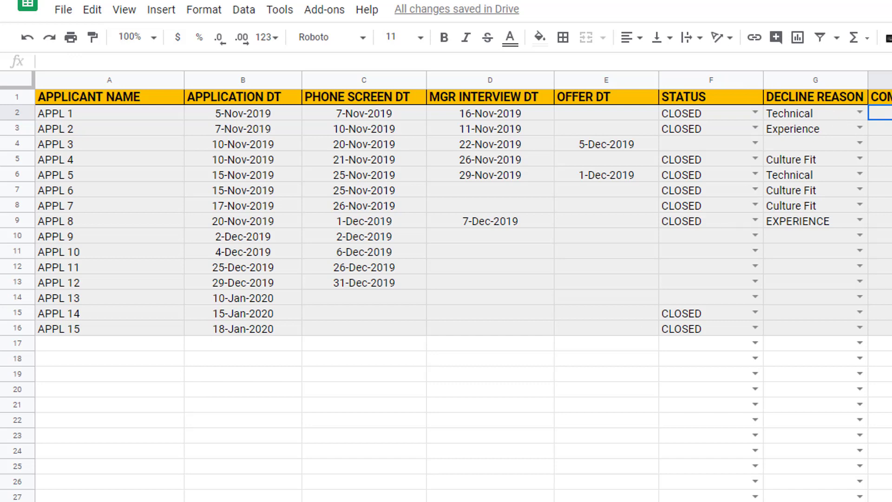
Step: Compare the decline reasons in SETTINGS with the decline reason choices offered for APPL 1 in DATA
key("ctrl+shift+Page_Down")
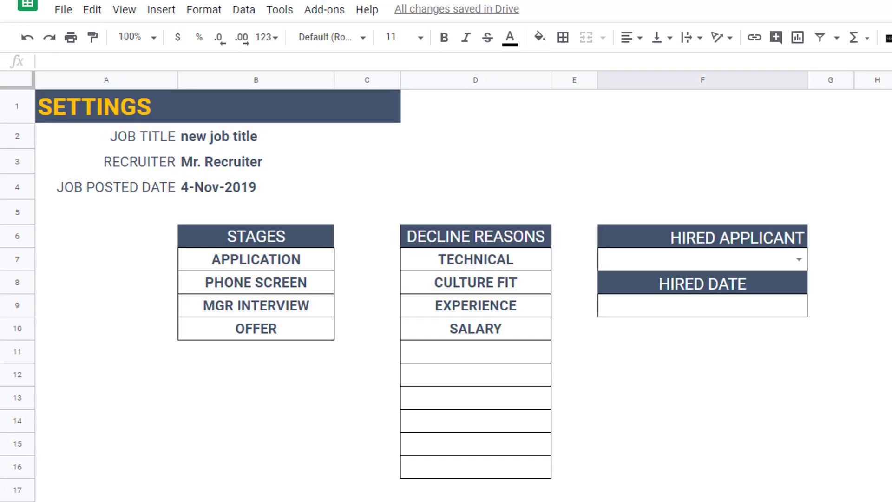
key("ctrl+shift+Page_Up")
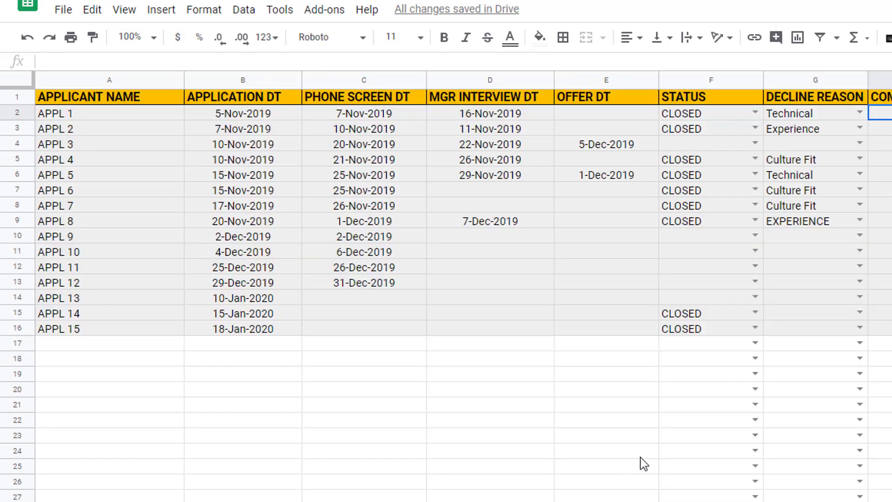
left_click(859, 113)
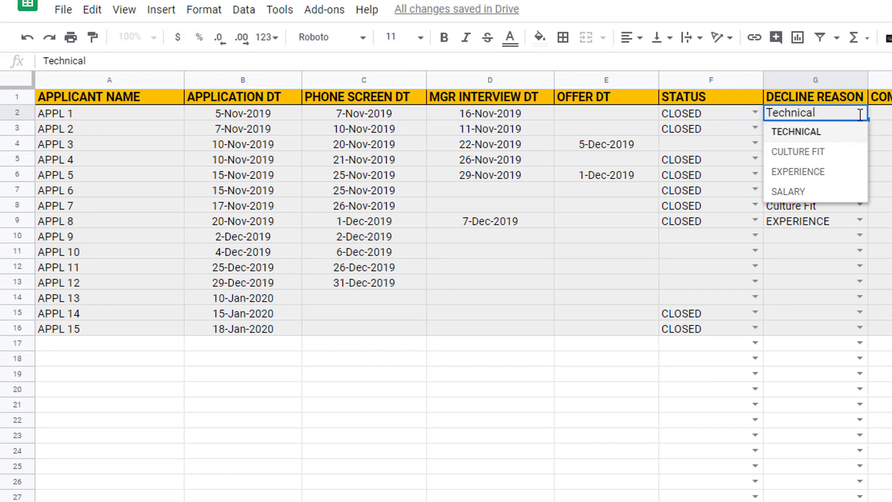
Step: Examine the comments cell and the calculated stage formula for APPL 1, leaving the decline reason as it is
left_click(883, 115)
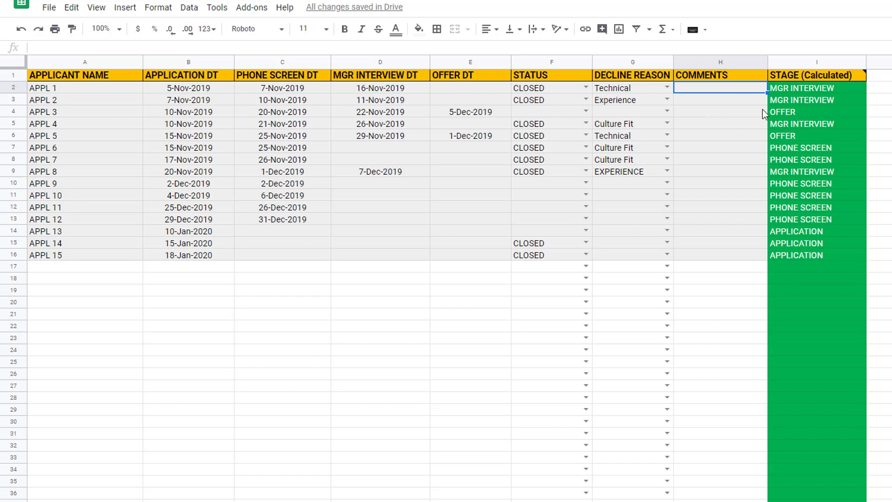
left_click(821, 86)
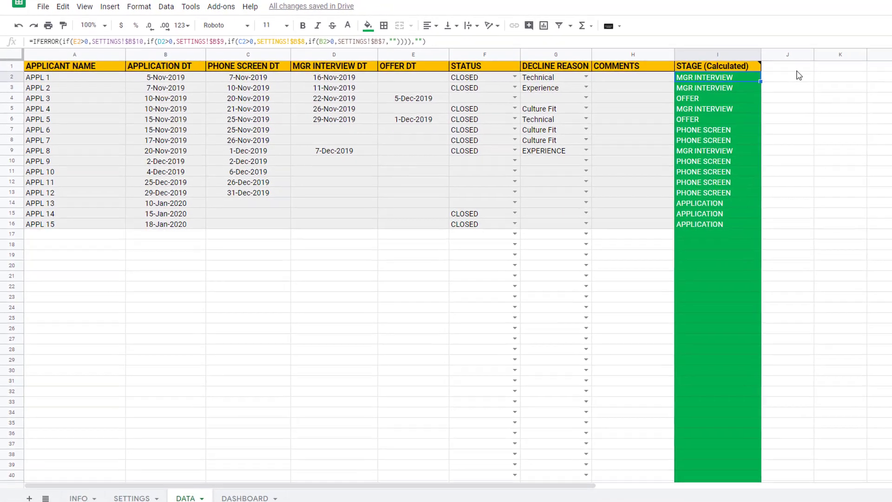
left_click(889, 75)
mouse_move(703, 63)
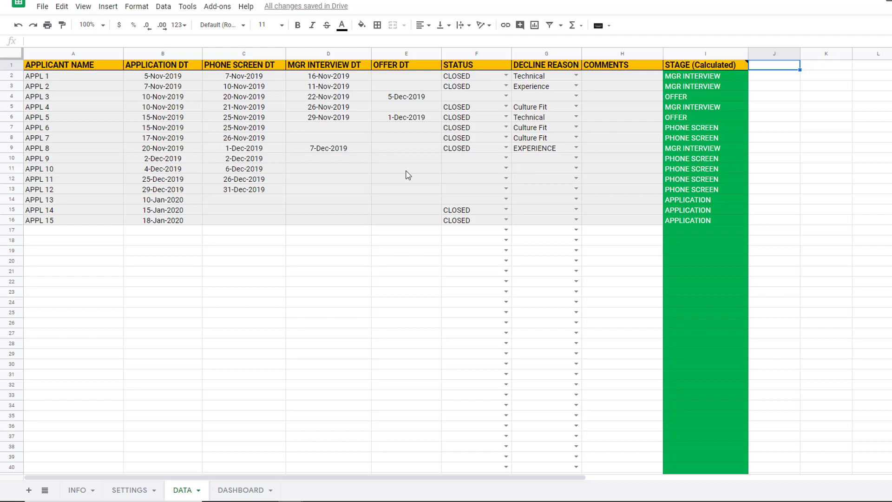
Step: Add applicant APPL 16 in the first empty row of DATA with the application date 1/19/2020
left_click(39, 234)
type("APPL 16")
key("Tab")
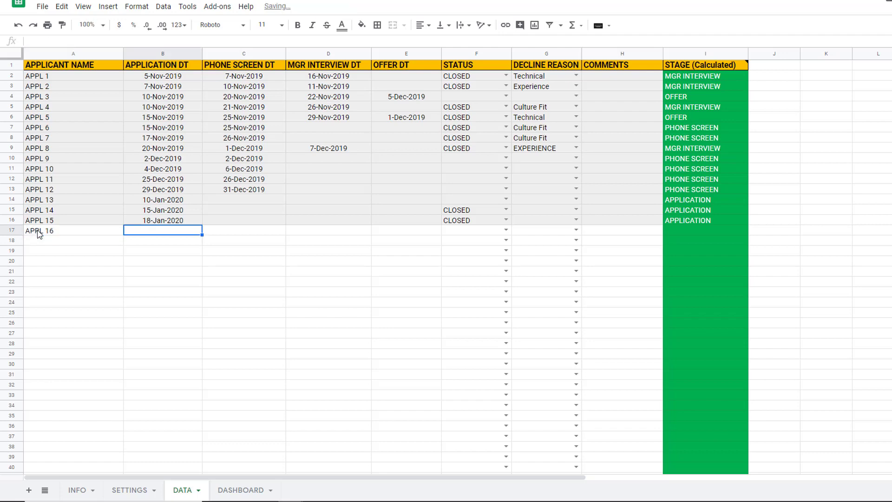
type("1/1")
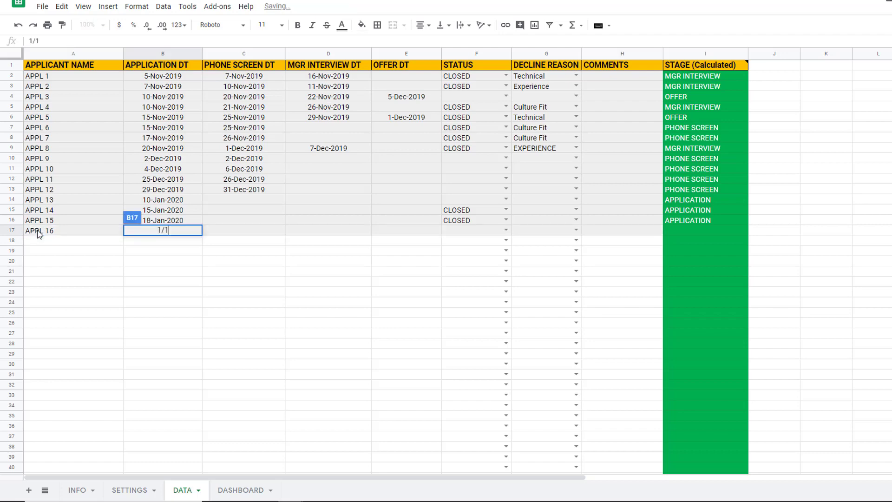
type("9/2020")
key("Tab")
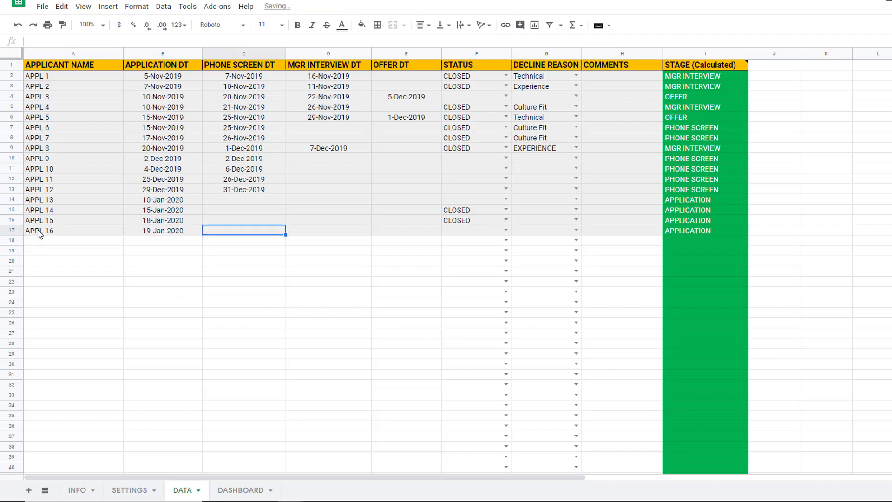
left_click(169, 232)
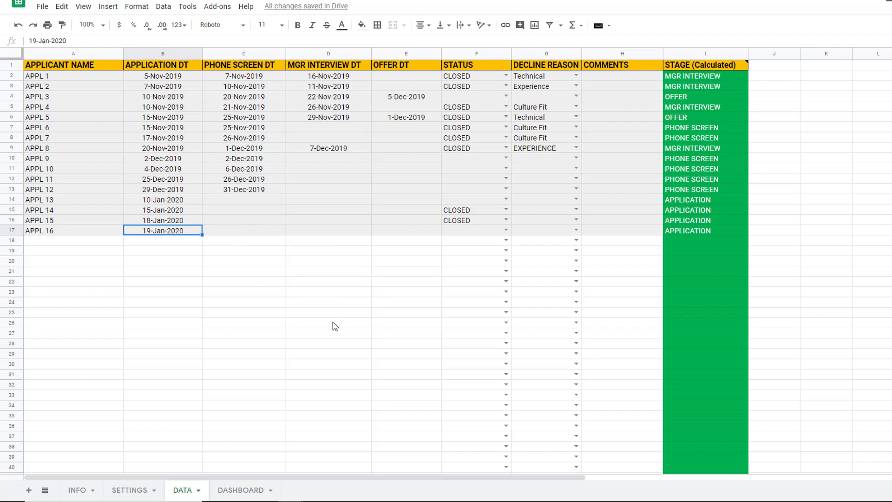
Step: Set the decline reasons in DATA to EXPERIENCE for APPL 14 and SALARY for APPL 15, and check the DASHBOARD
left_click(256, 488)
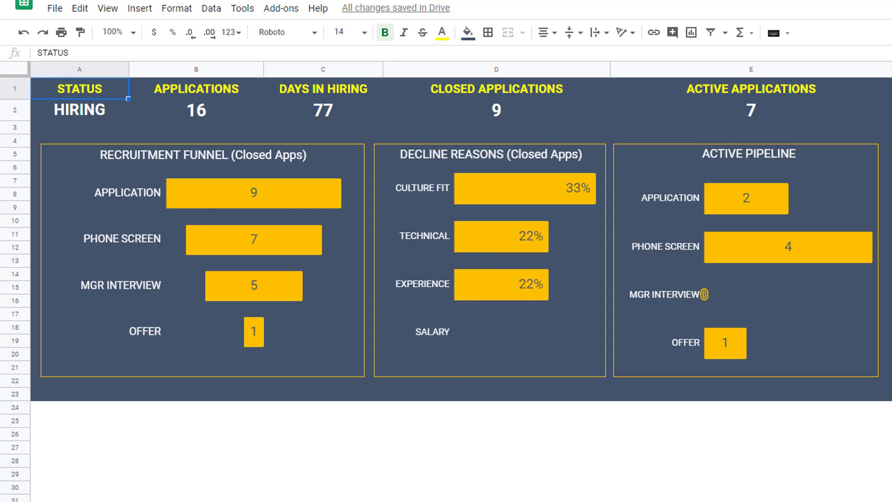
key("ctrl+shift+Page_Down")
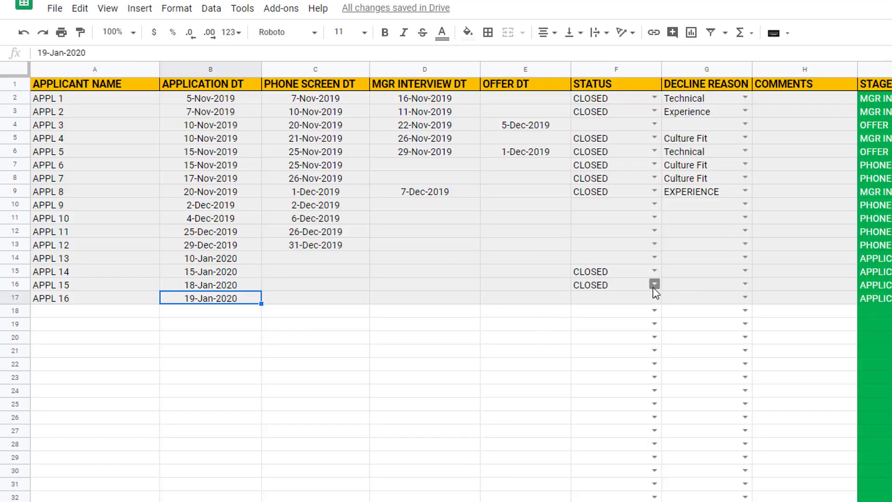
left_click(572, 273)
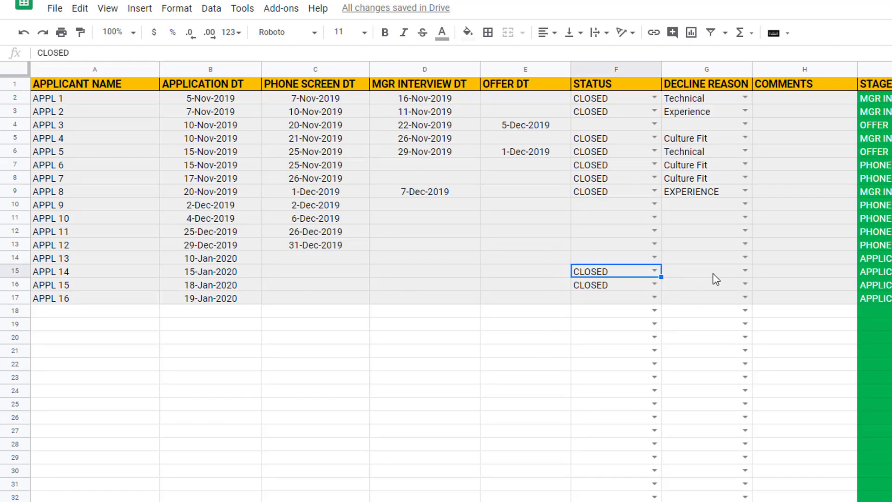
left_click(744, 272)
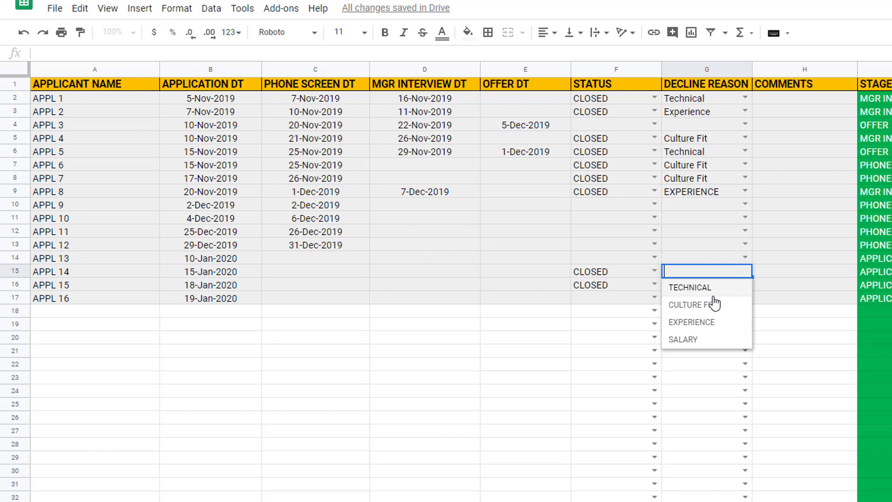
left_click(704, 322)
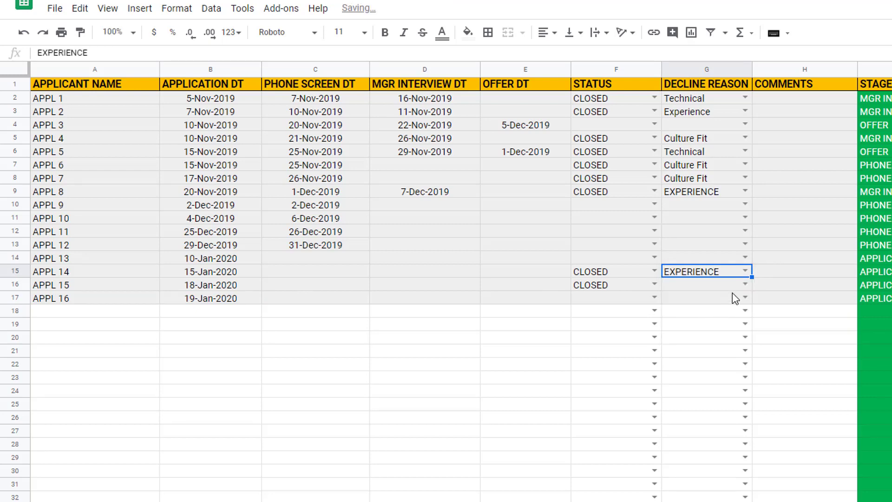
left_click(744, 285)
left_click(715, 349)
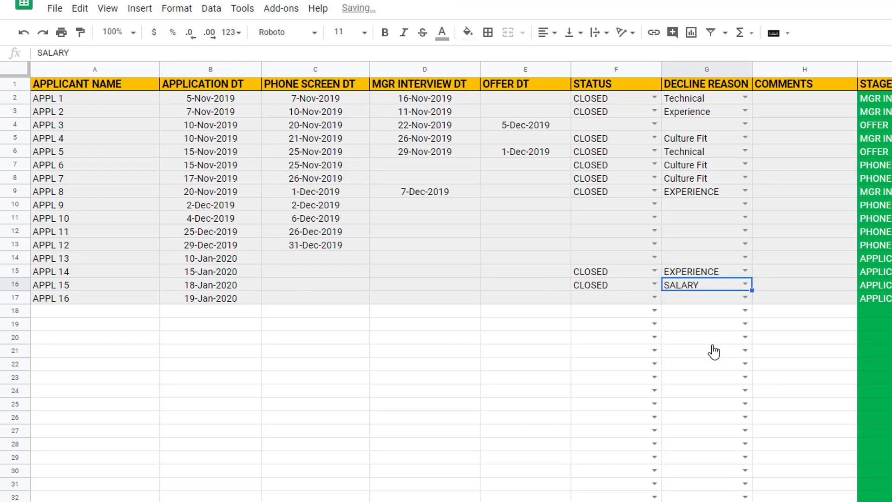
key("ctrl+shift+Page_Up")
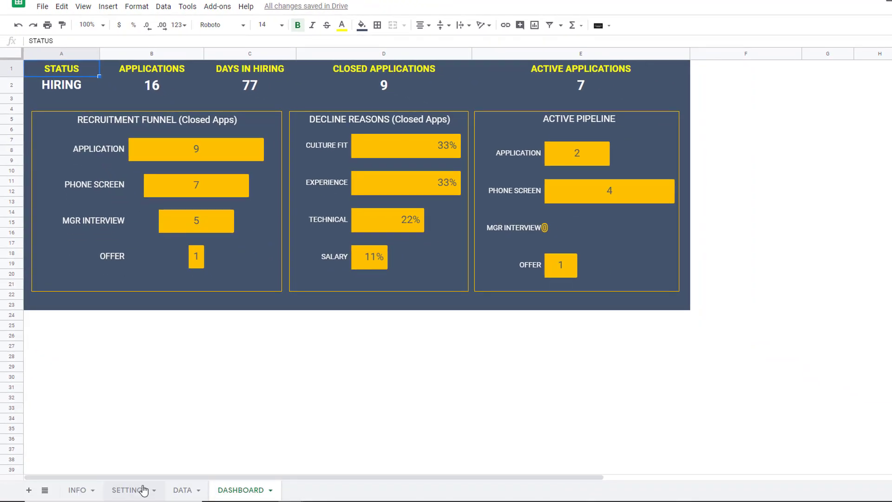
Step: Record APPL 3 as the hired applicant in SETTINGS, with the hired date 1/20/2020
left_click(128, 489)
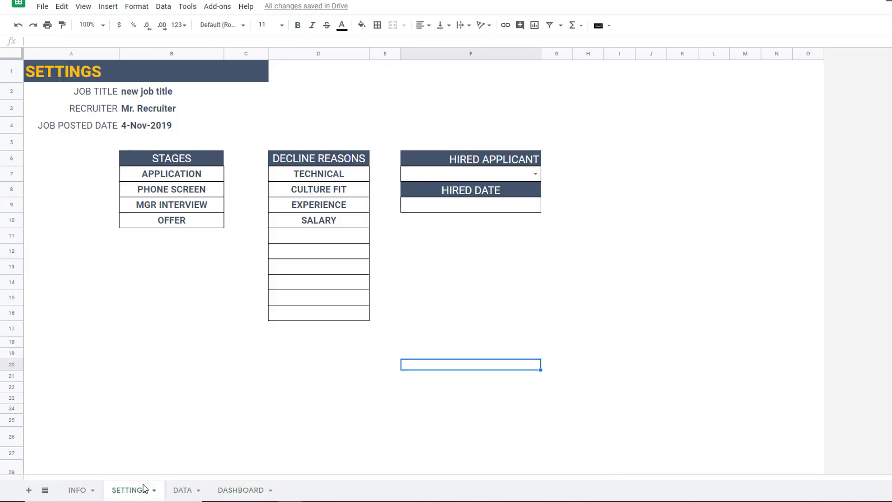
left_click(535, 174)
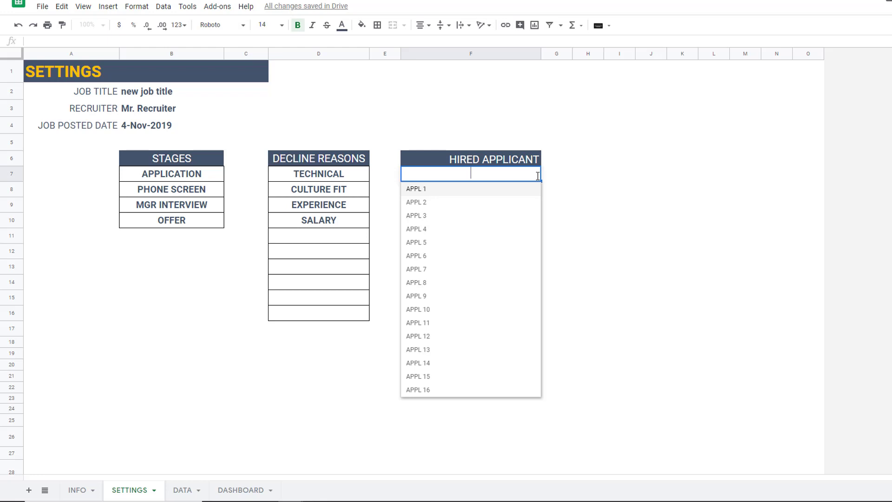
left_click(465, 217)
left_click(499, 209)
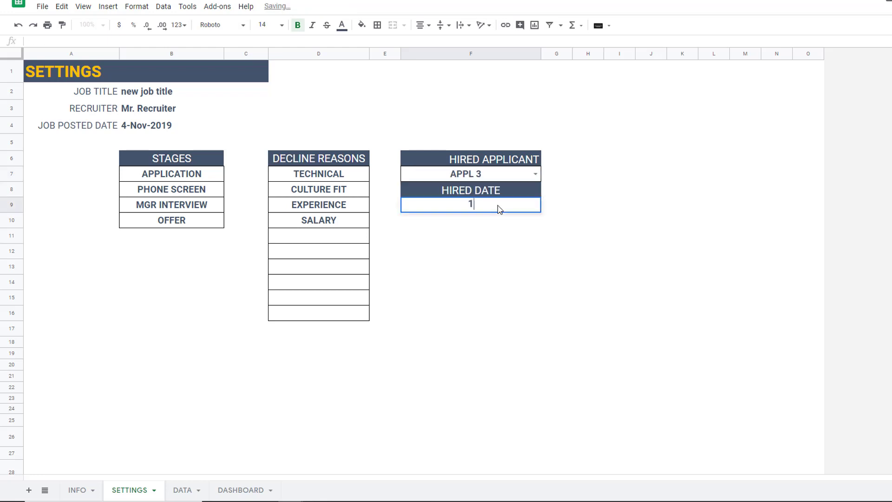
type("1/20/2020")
key("Return")
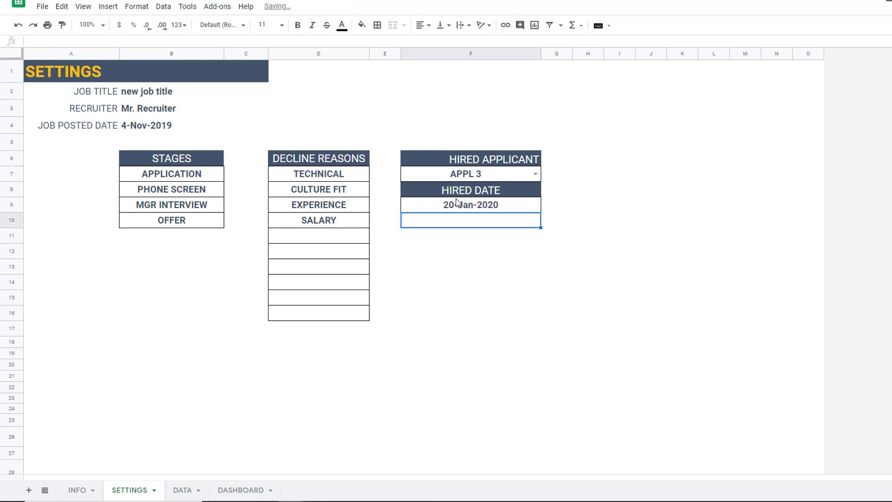
left_click(466, 175)
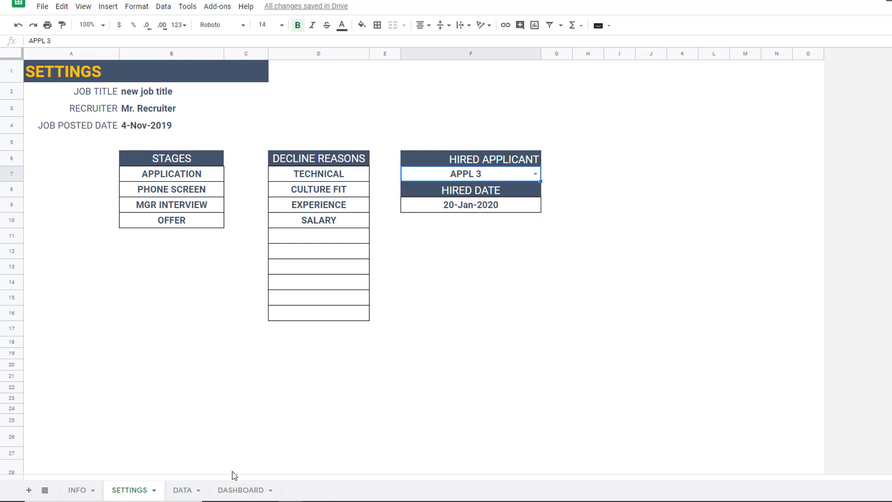
Step: Examine the hiring status and the closed and active application figures in the DASHBOARD sheet
left_click(237, 491)
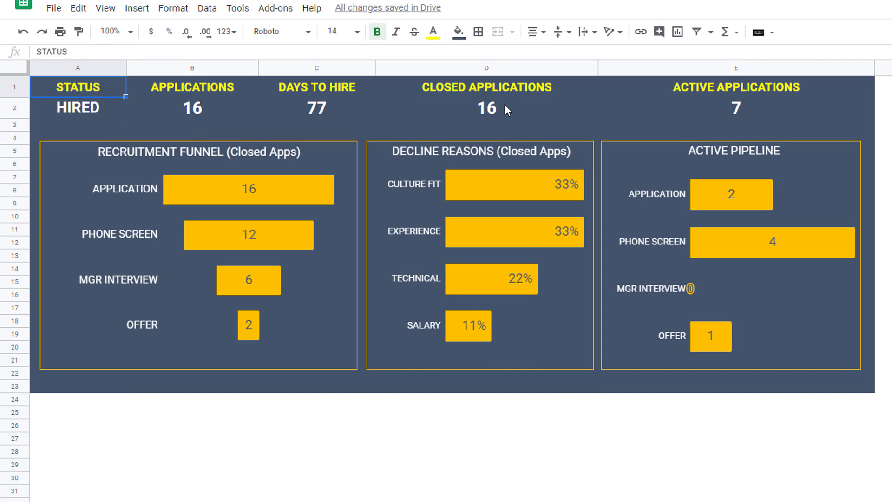
key("Right")
key("Right")
key("Right")
key("Right")
key("Down")
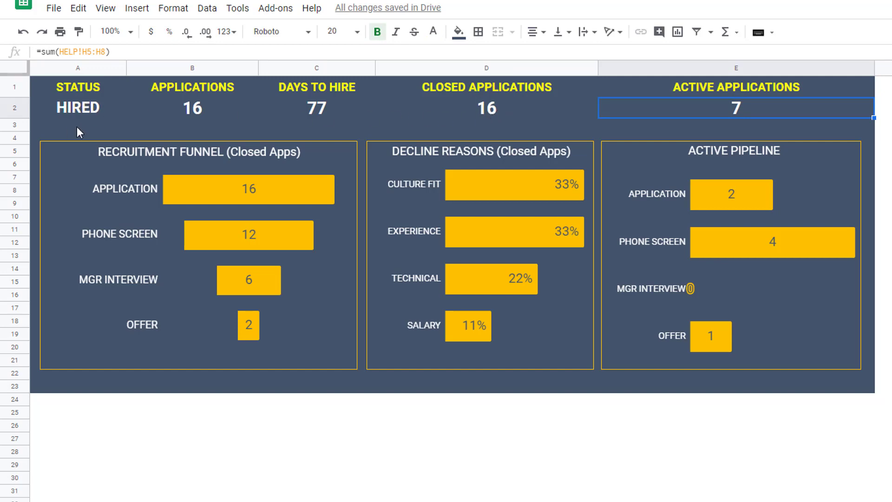
left_click(499, 106)
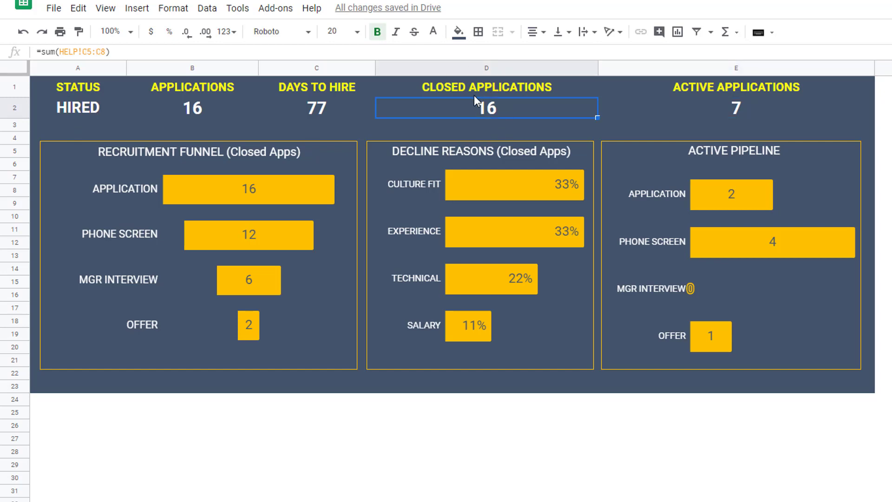
left_click(743, 113)
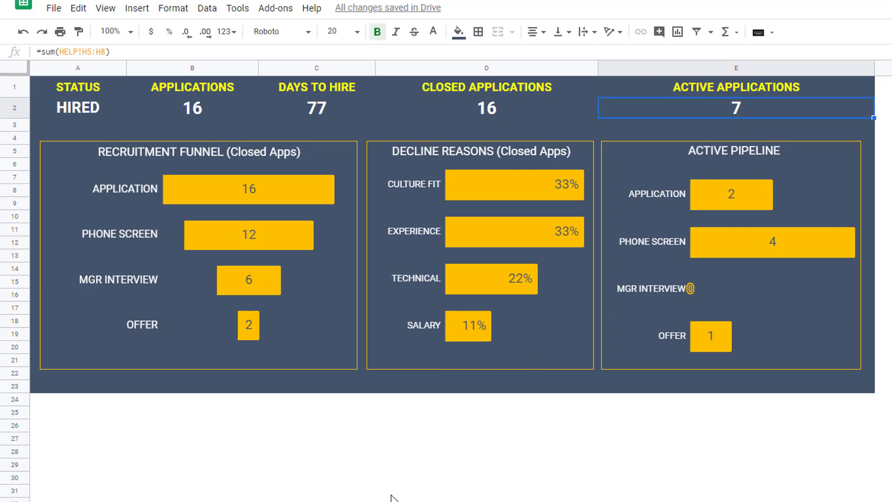
Step: Set the status of APPL 9, APPL 10 and APPL 11 to CLOSED in the DATA sheet
key("ctrl+shift+Page_Up")
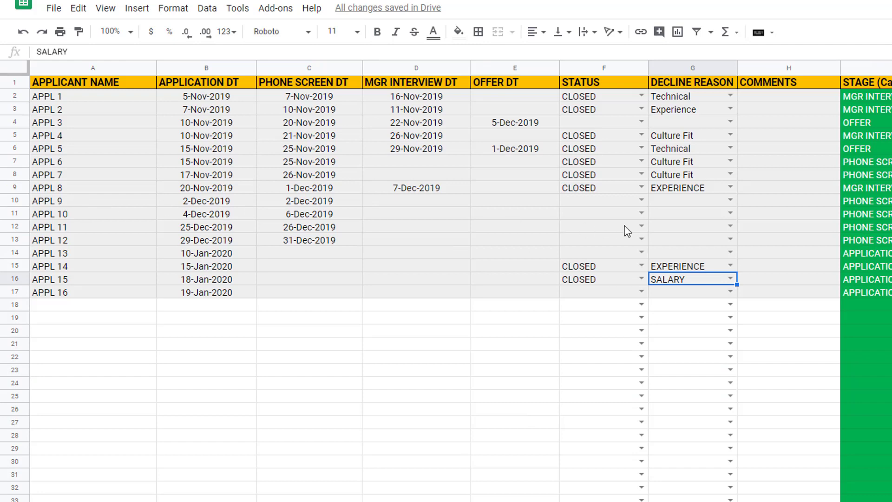
left_click(729, 200)
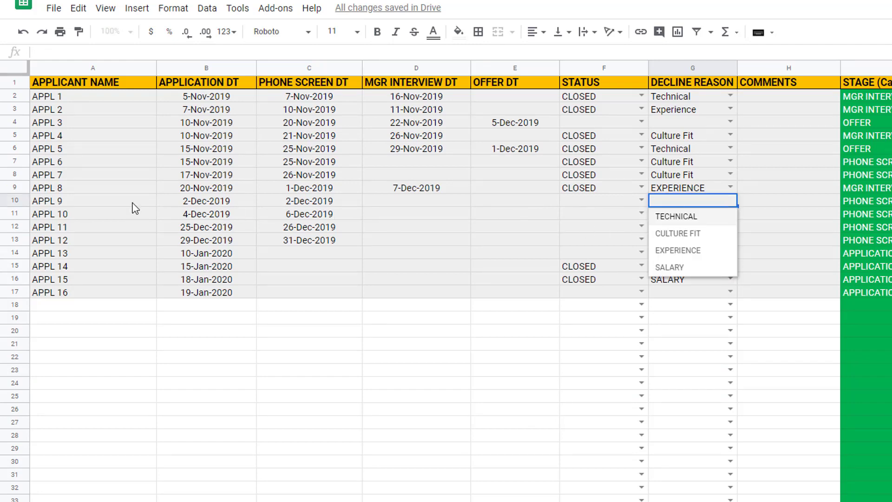
left_click(91, 203)
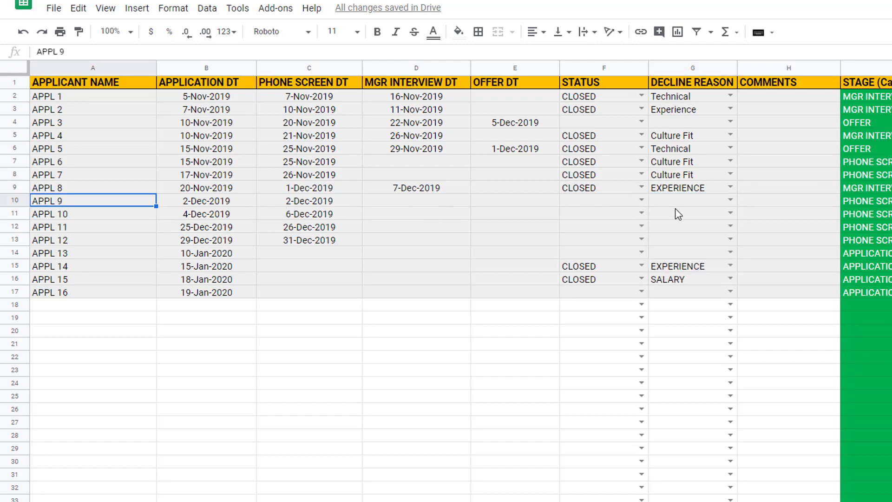
left_click(642, 201)
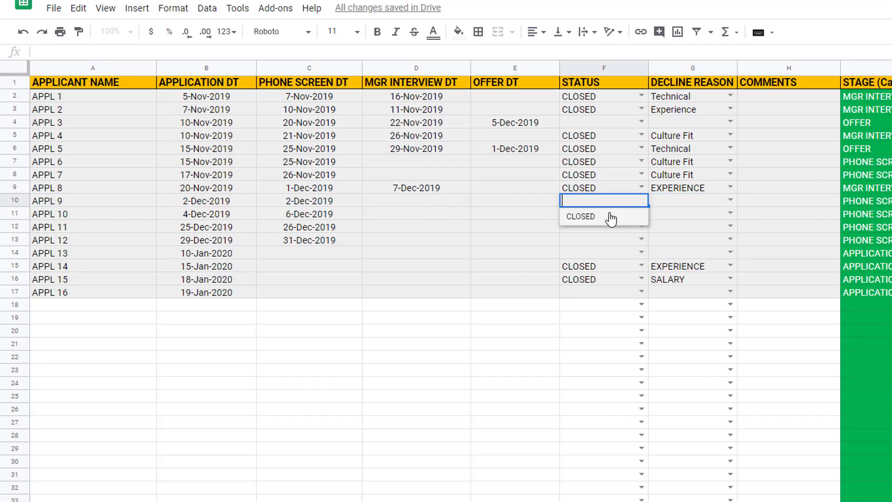
left_click(612, 216)
left_click(640, 214)
left_click(618, 232)
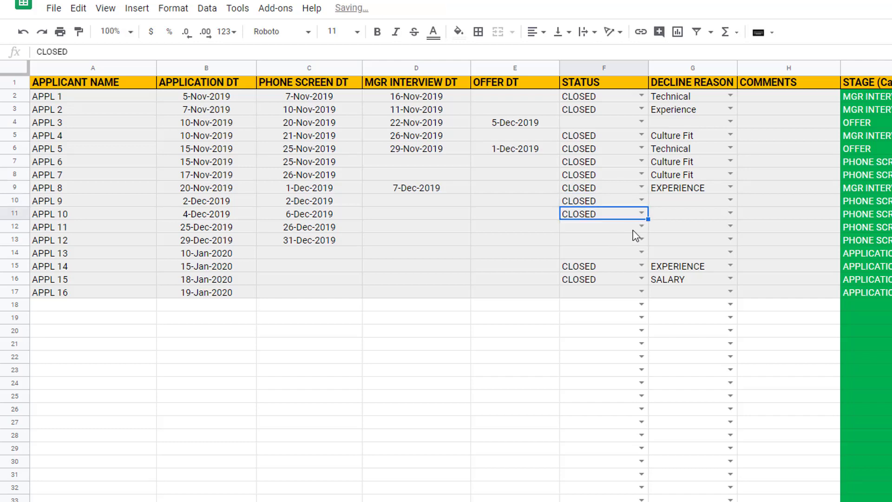
left_click(641, 227)
left_click(617, 245)
Step: Set the status of APPL 12, APPL 13 and APPL 16 to CLOSED, and check the active applications in the DASHBOARD
left_click(629, 241)
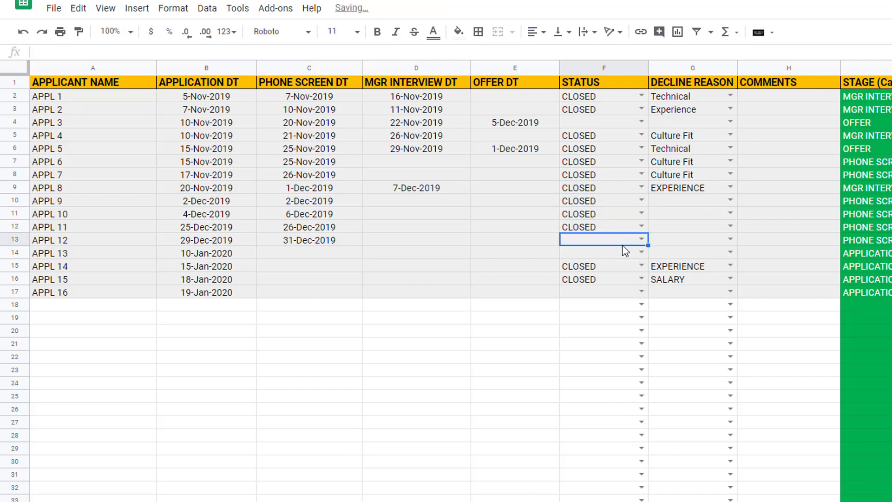
left_click(641, 238)
left_click(631, 256)
left_click(632, 255)
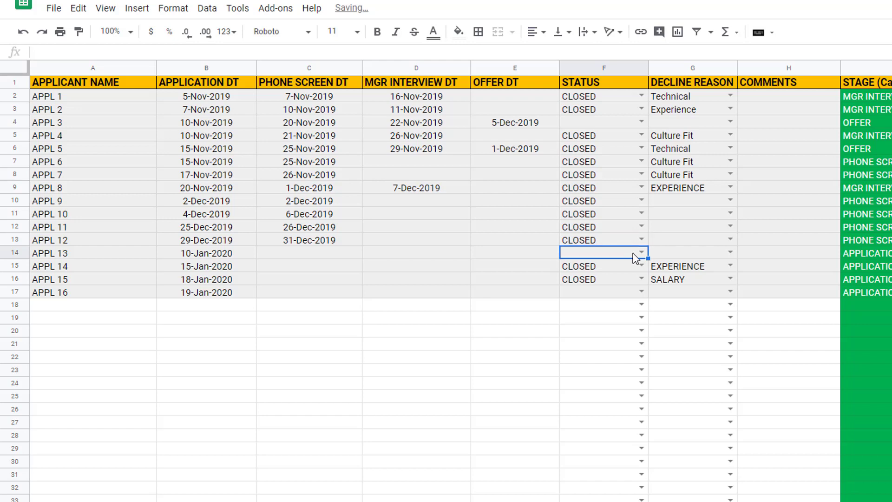
left_click(641, 252)
left_click(618, 269)
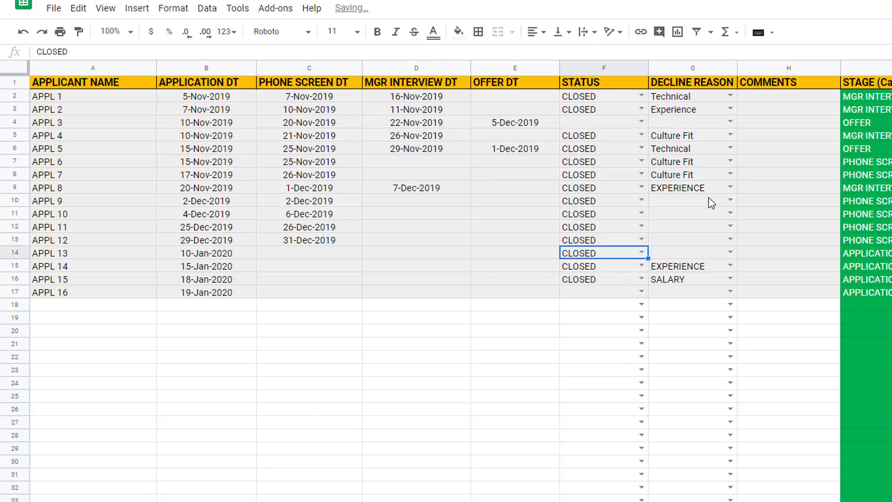
left_click(641, 291)
left_click(625, 308)
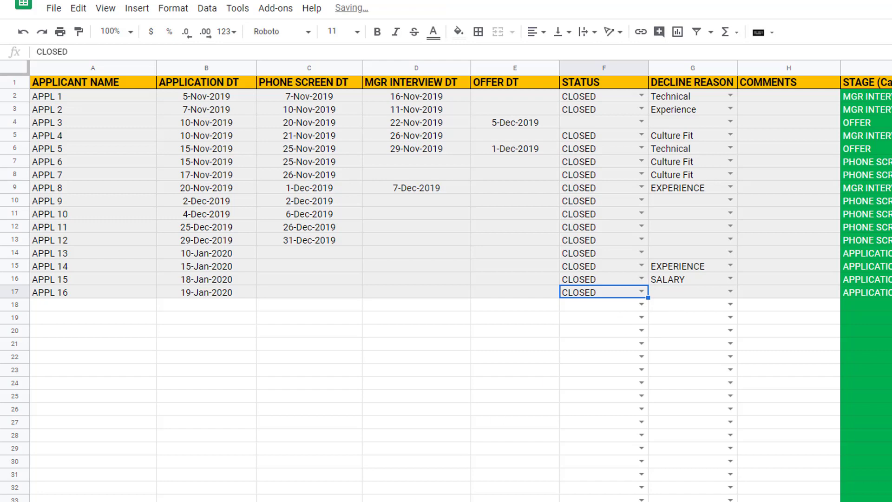
key("ctrl+shift+Page_Down")
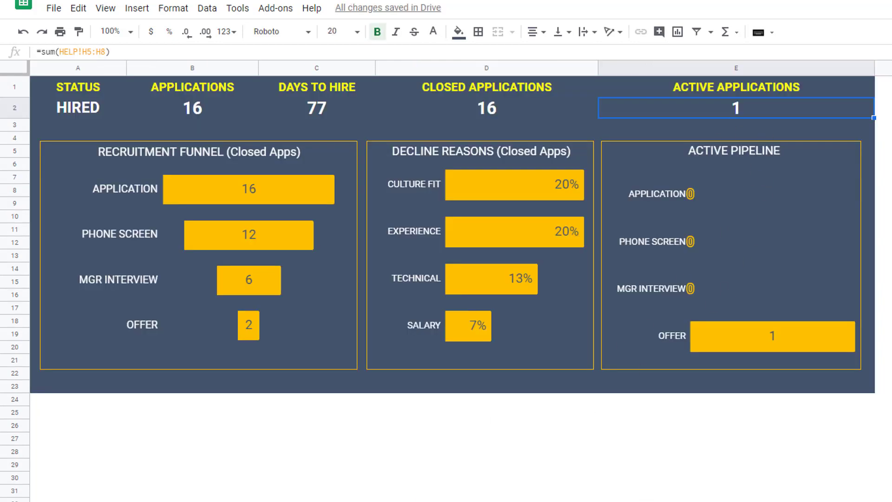
Step: Set the status of the hired applicant APPL 3 to CLOSED in DATA, and check the DASHBOARD again
key("ctrl+shift+Page_Up")
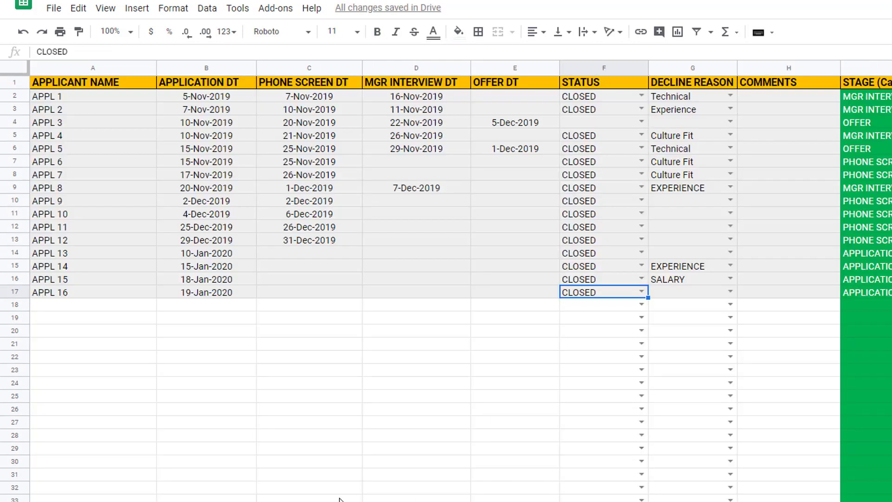
left_click(637, 121)
key("BackSpace")
left_click(623, 139)
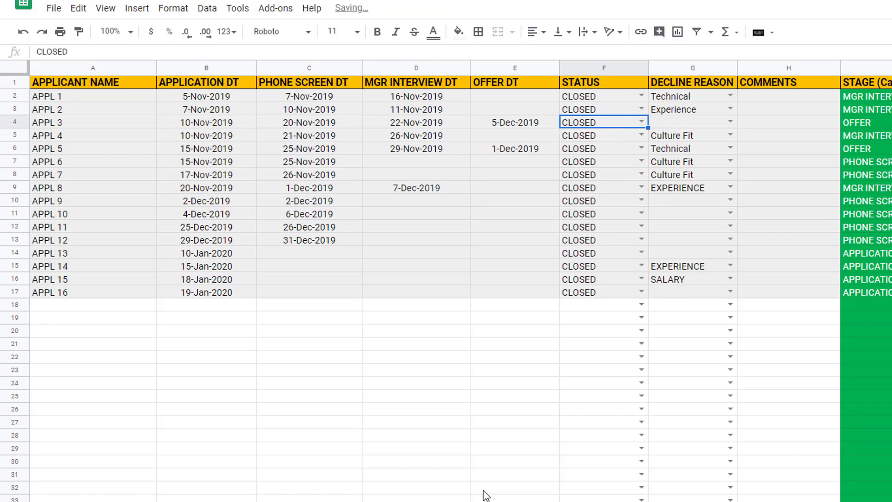
key("ctrl+shift+Page_Down")
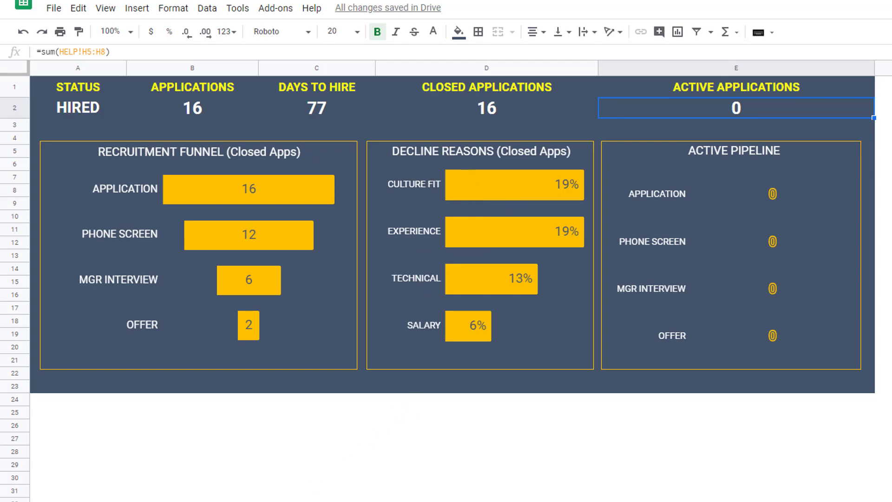
Step: Return to the hired applicant details in the SETTINGS sheet
key("ctrl+Page_Up")
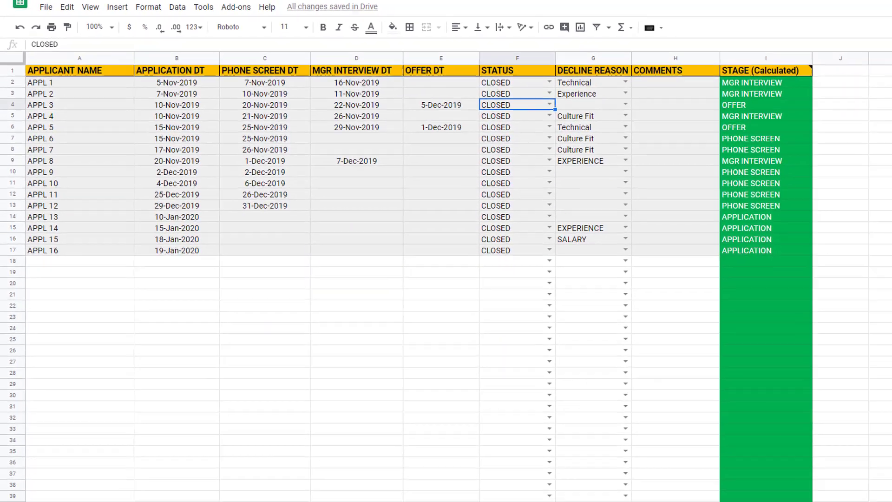
left_click(137, 488)
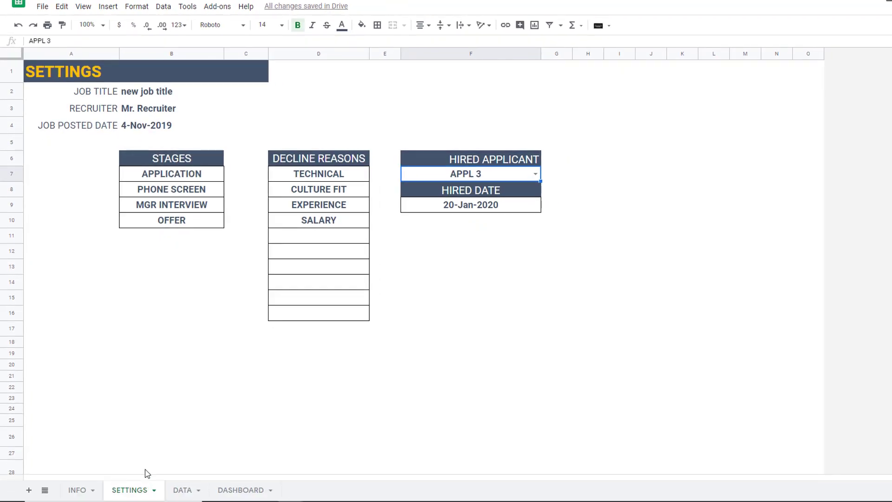